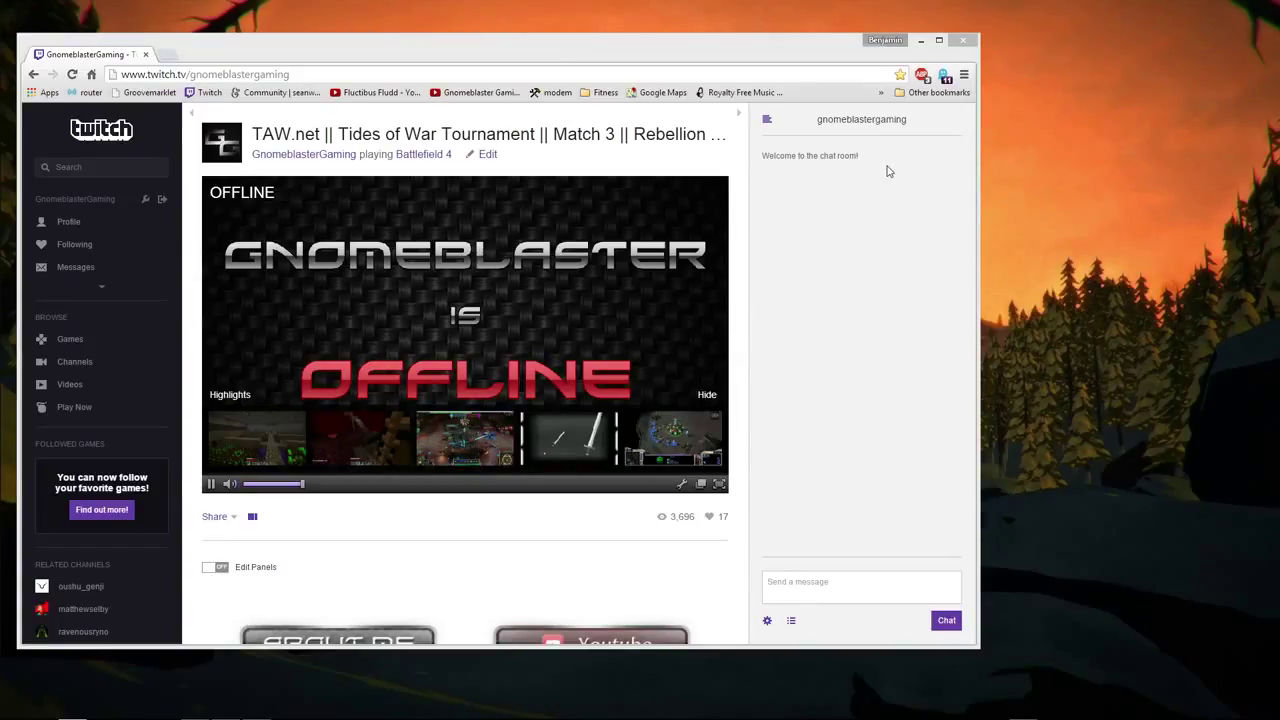
Search the web for "better twitch tv" in a new tab and open NightDev's BetterTTV page.
click(170, 56)
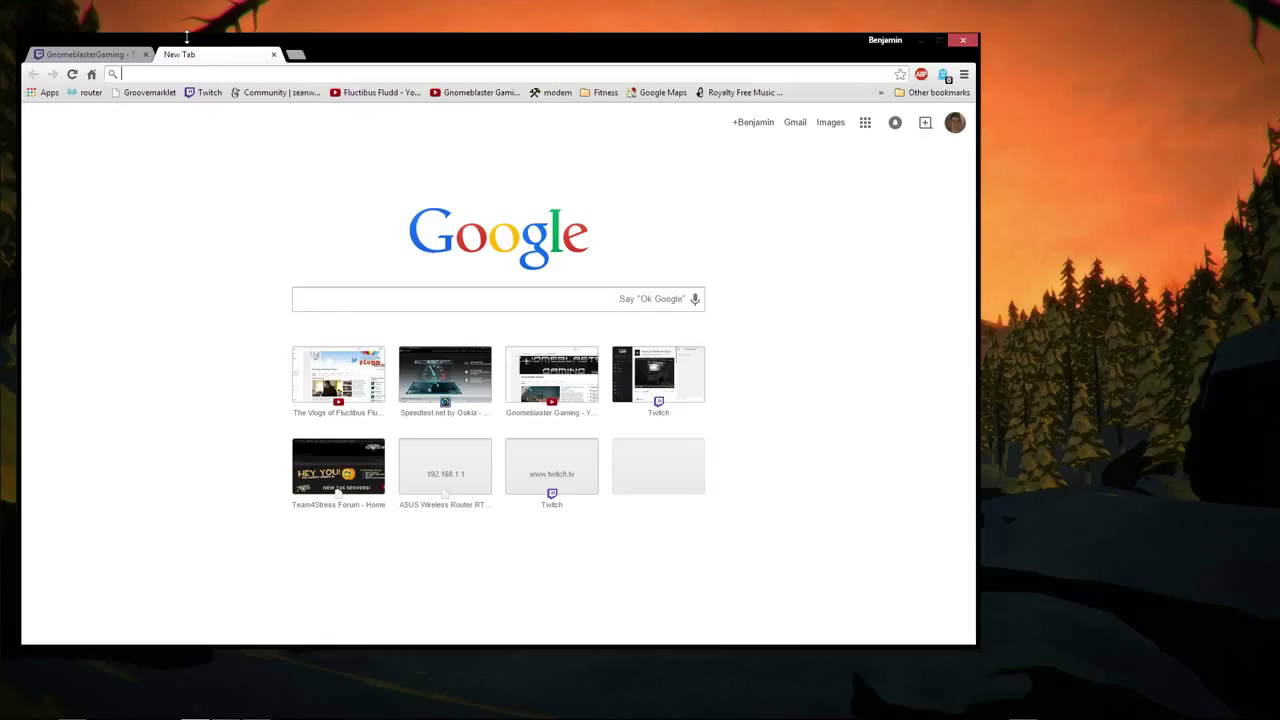
text(better twitch tv)
key(Return)
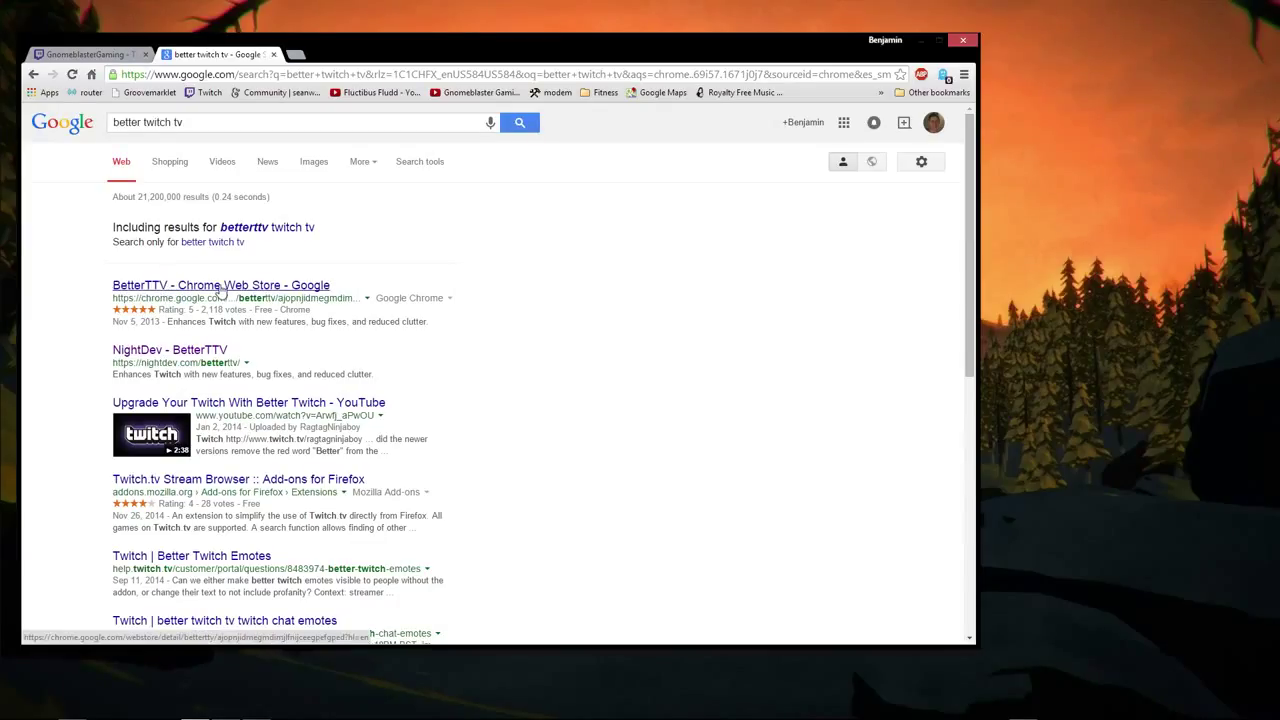
click(196, 355)
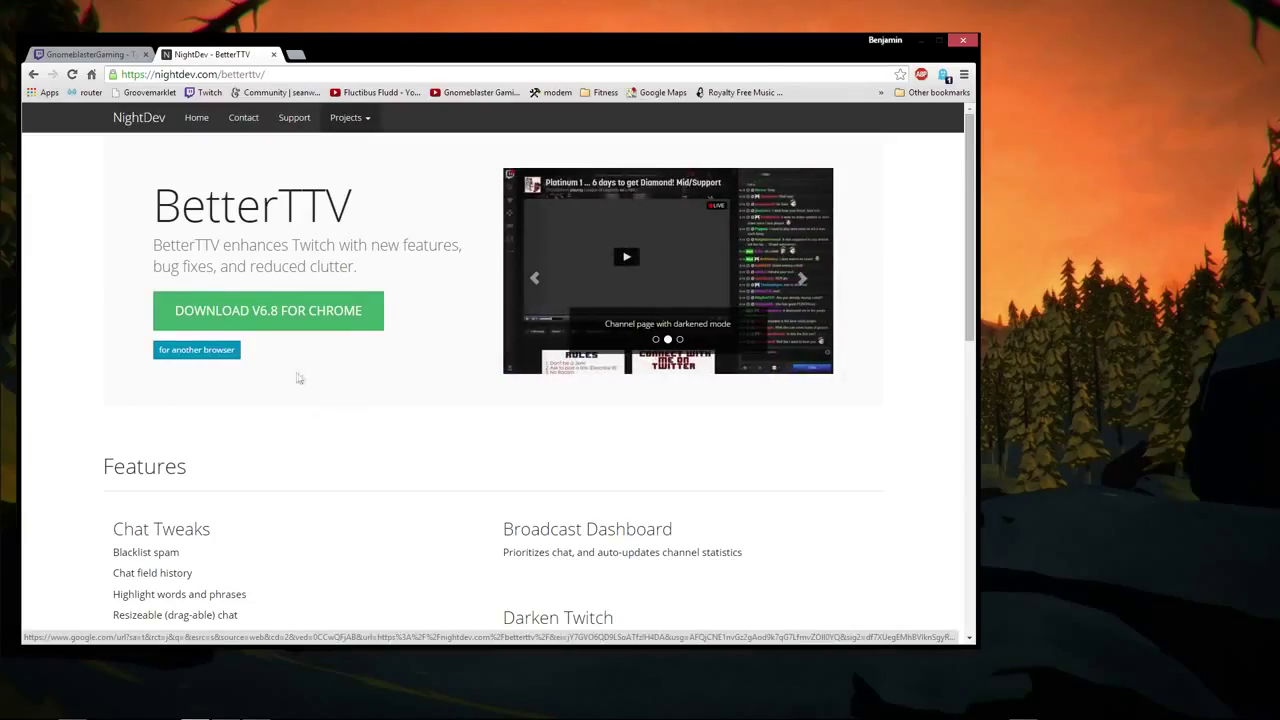
Download BetterTTV for Chrome, add the extension to the browser, and dismiss the installation notices.
click(282, 320)
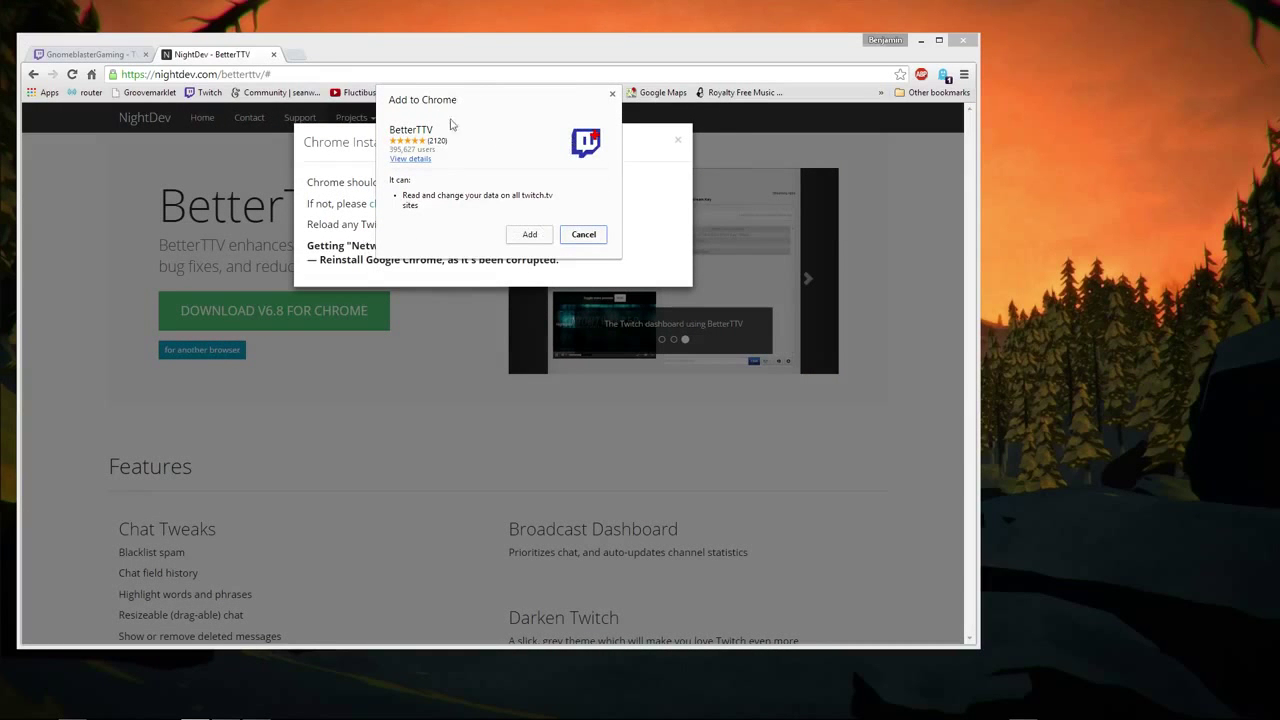
click(532, 235)
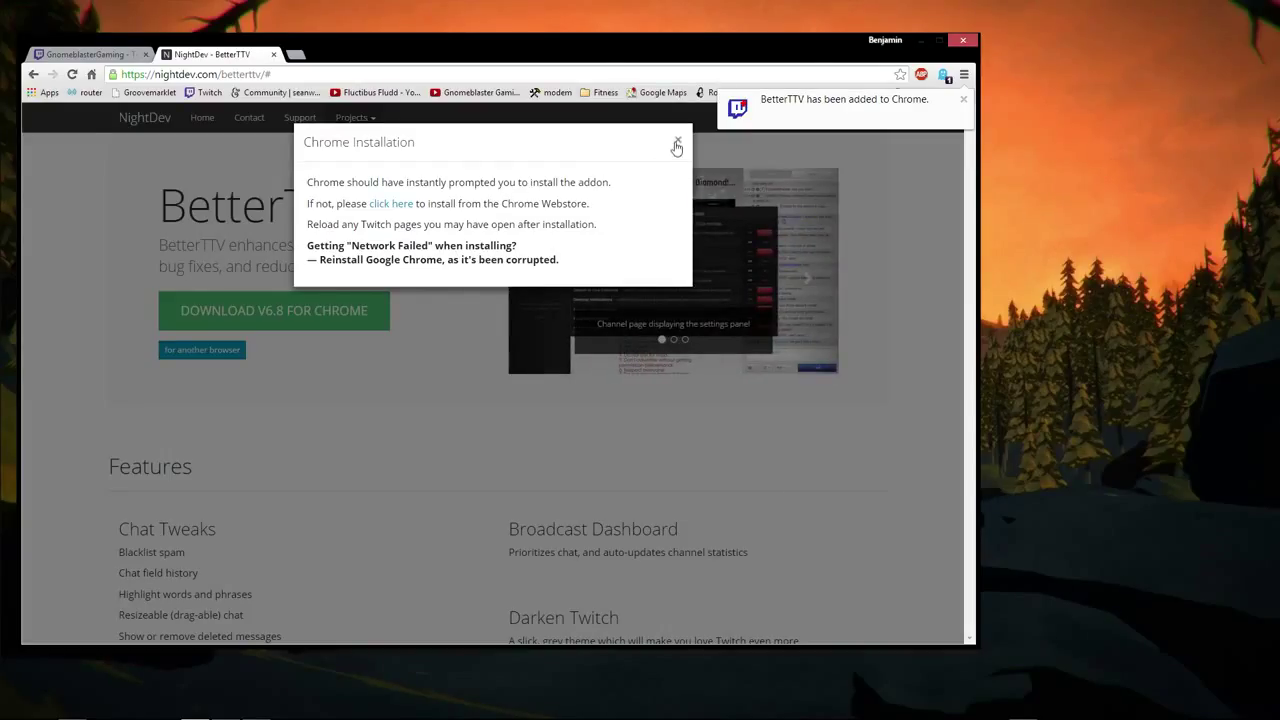
click(965, 100)
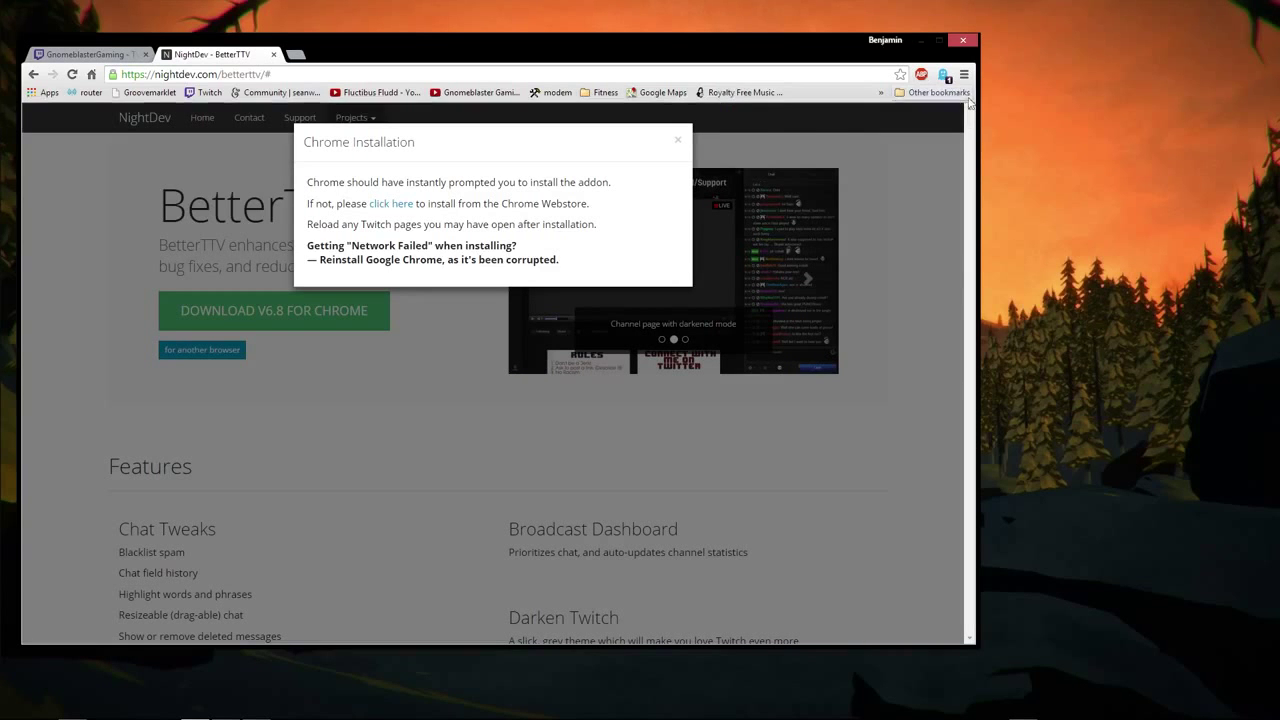
click(677, 143)
Open the browser's list of installed extensions to check for BetterTTV.
click(964, 74)
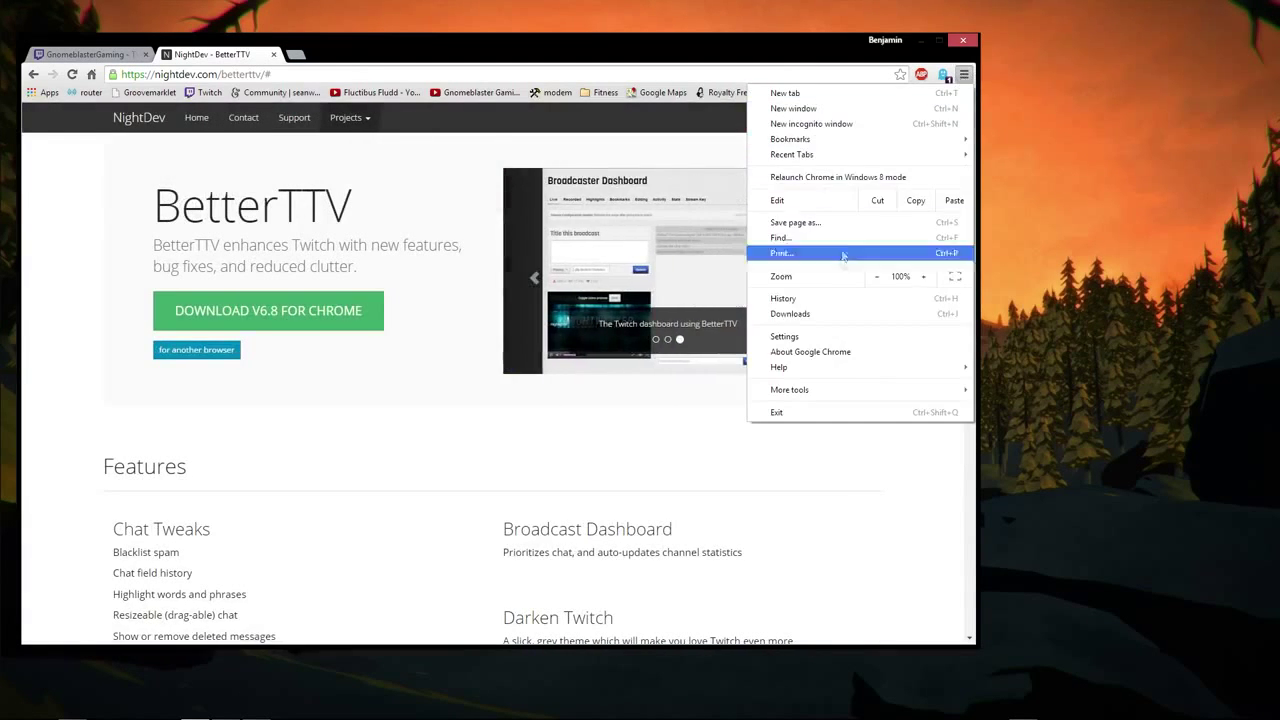
click(785, 336)
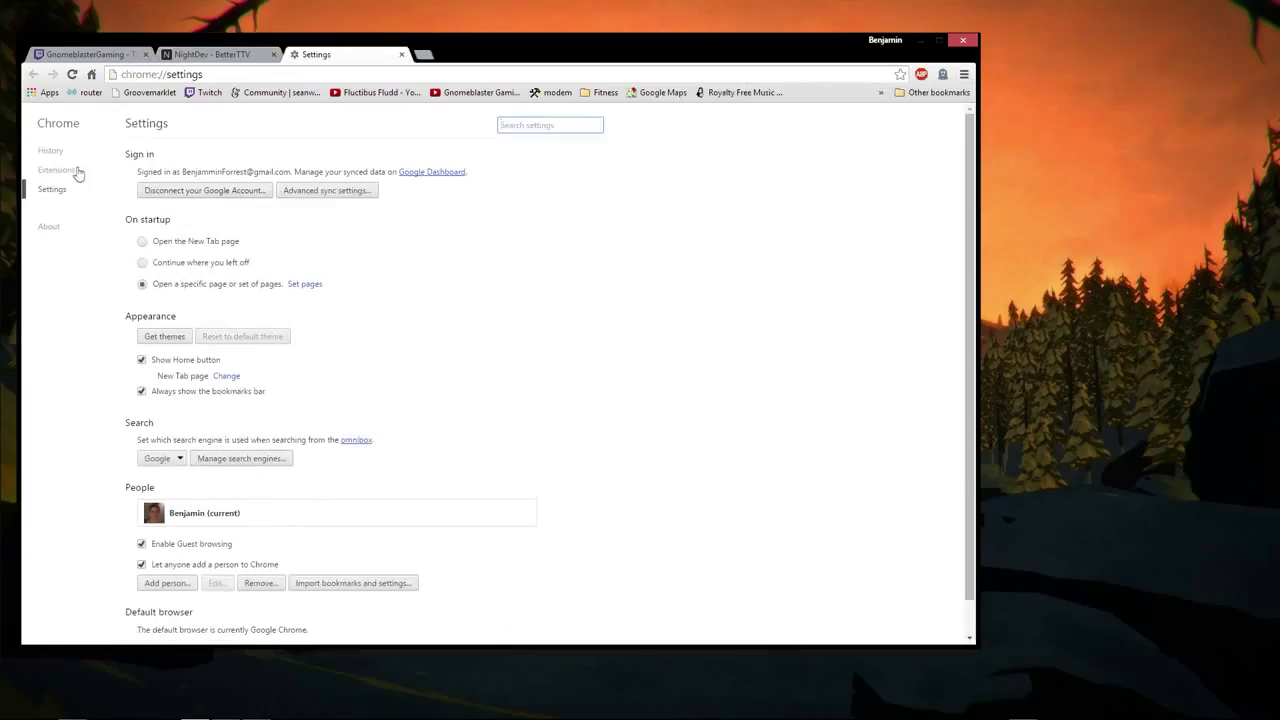
click(78, 172)
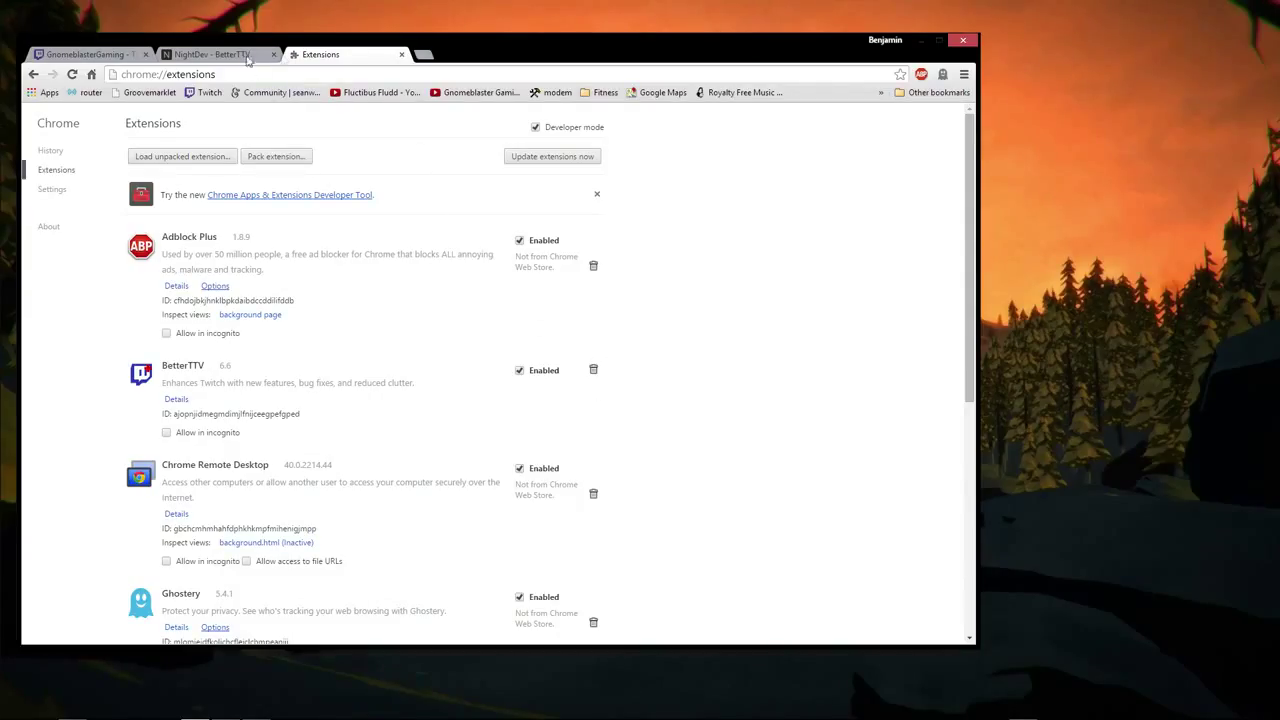
Reload the Twitch channel page and send the chat messages "hey guys hows it gouing?" and "hey how's your spelling".
click(90, 54)
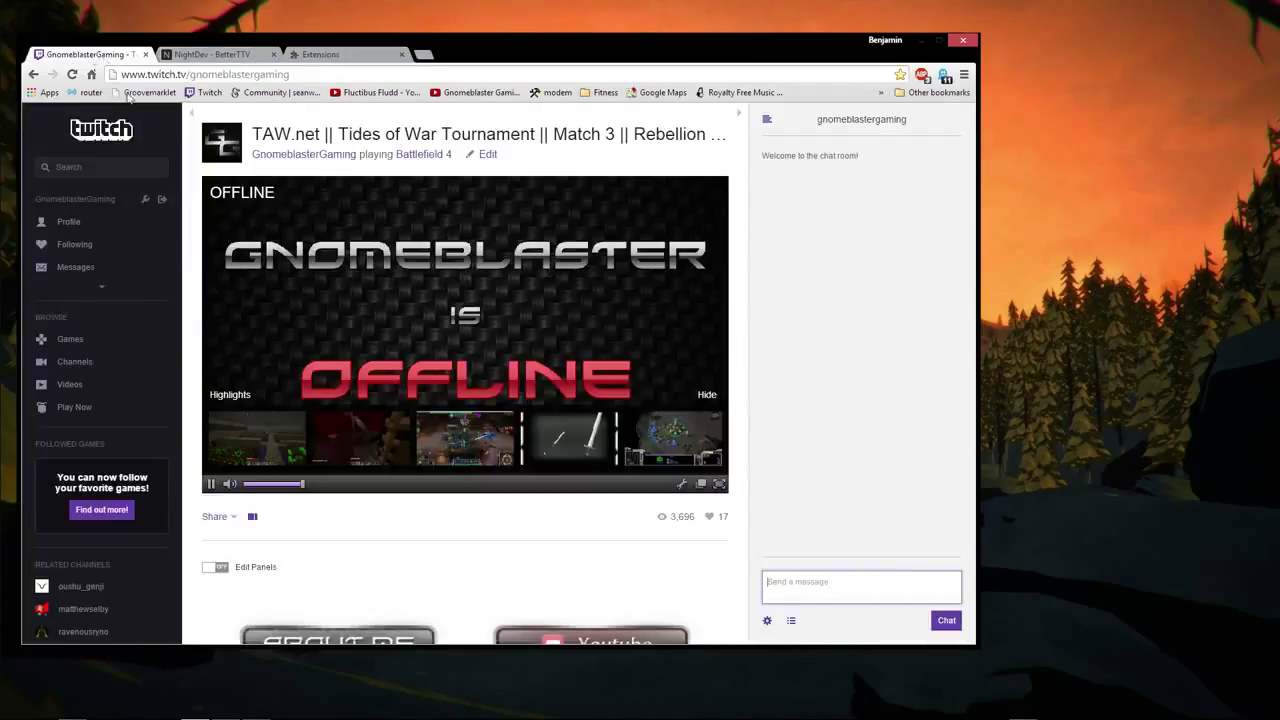
click(72, 75)
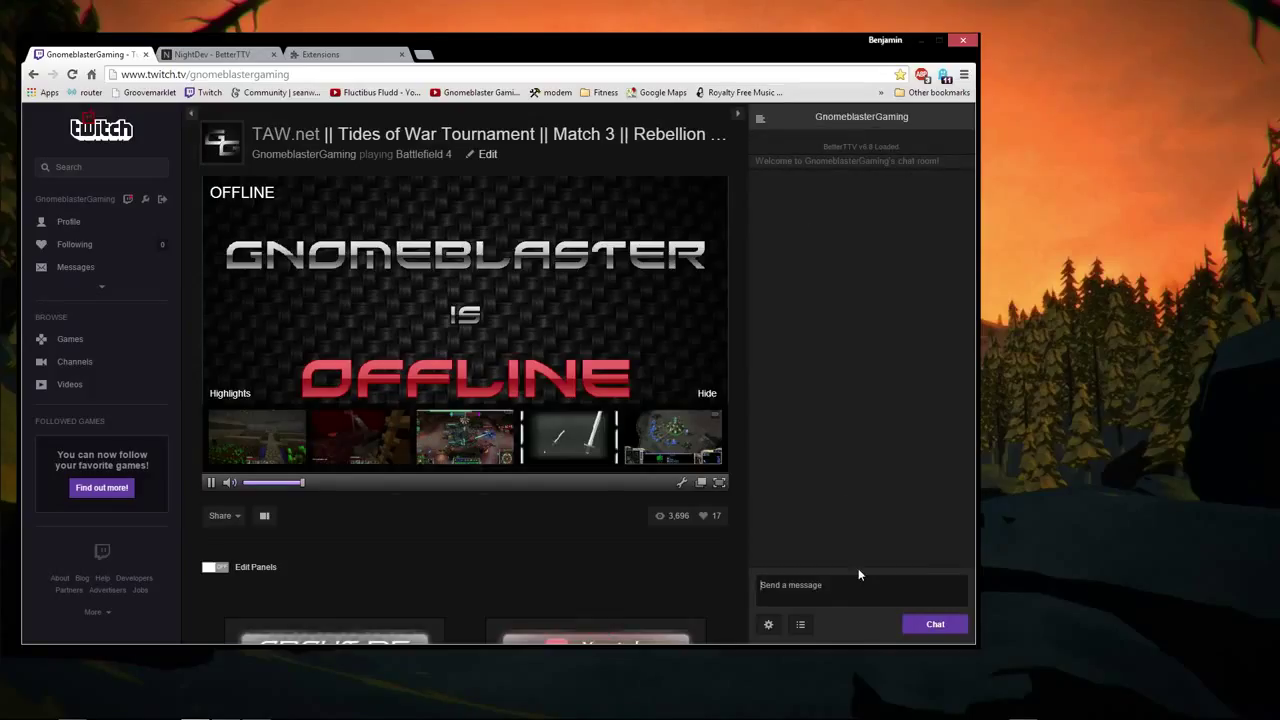
text(hey guys hows it gouing?)
key(Return)
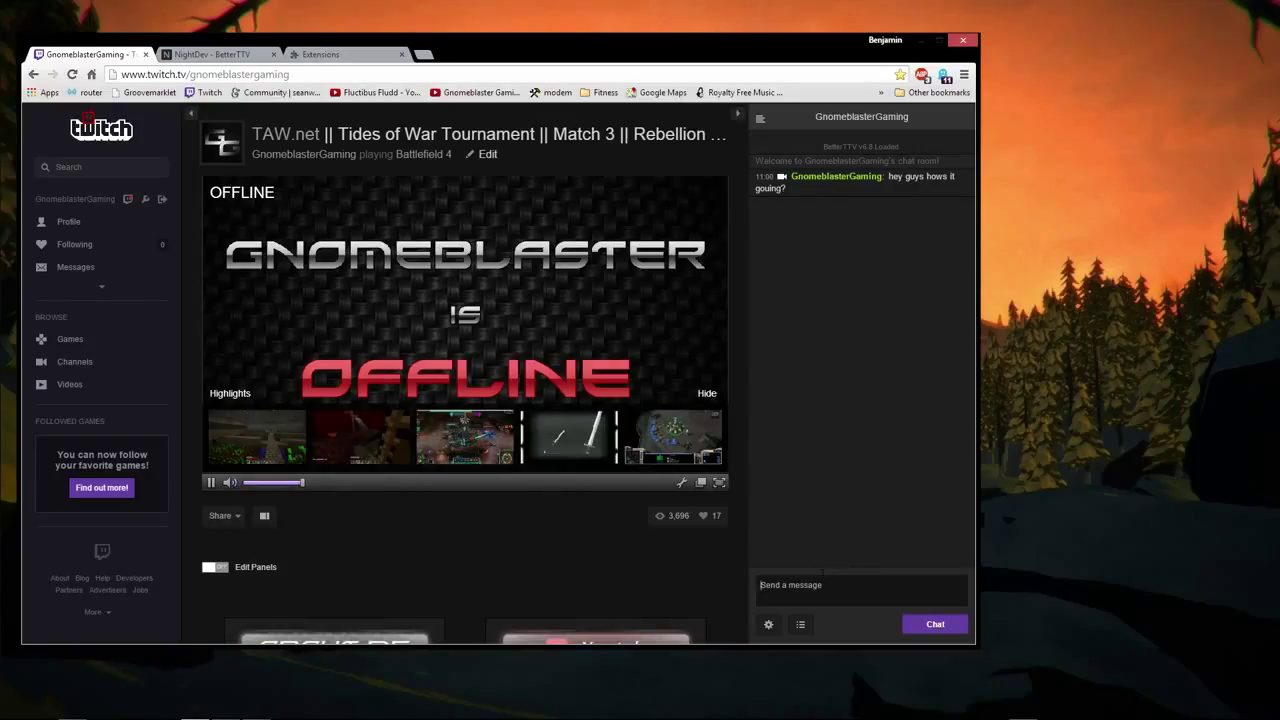
text(hey how's your spelling)
key(Return)
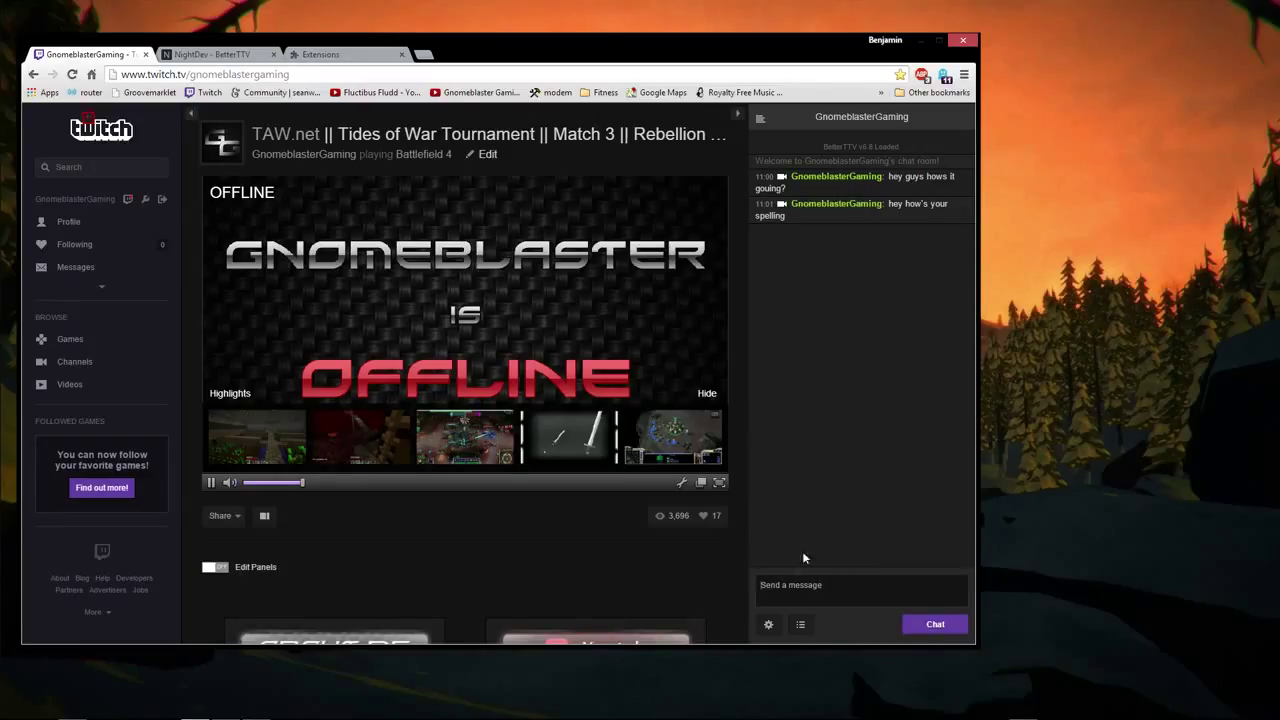
Pop the channel chat out into its own window and place it beside the main browser window.
click(766, 624)
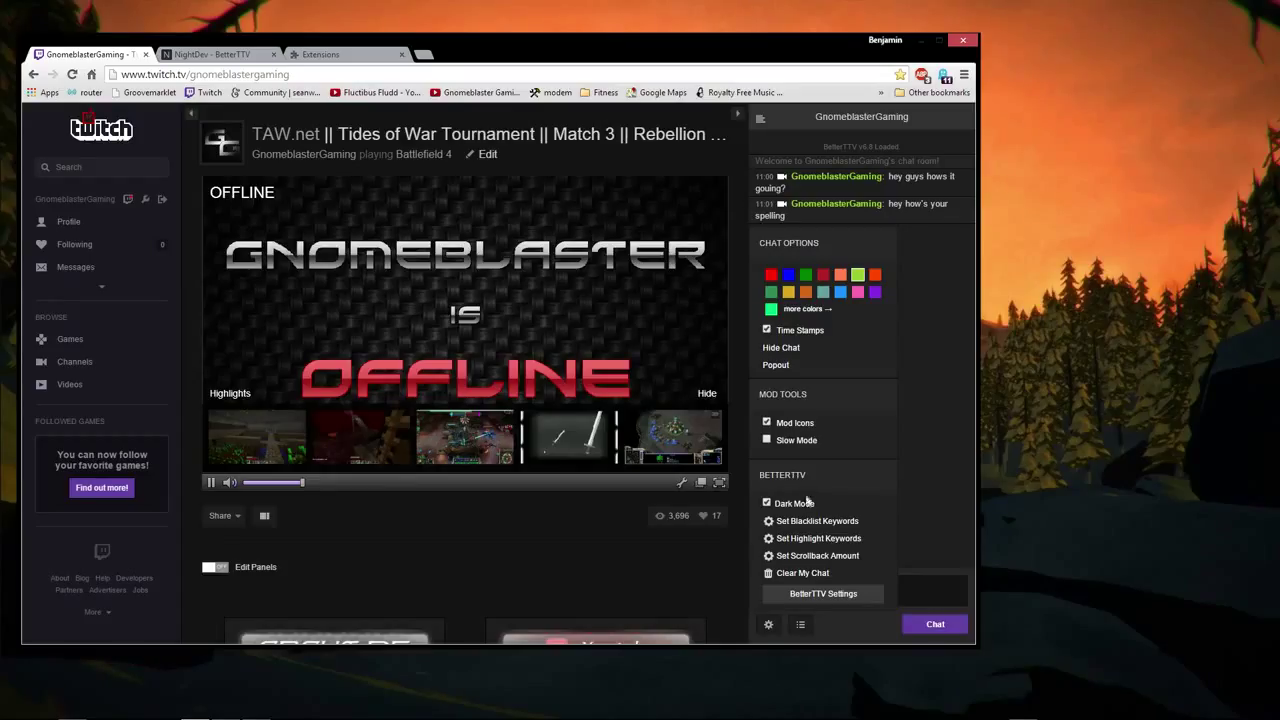
click(776, 364)
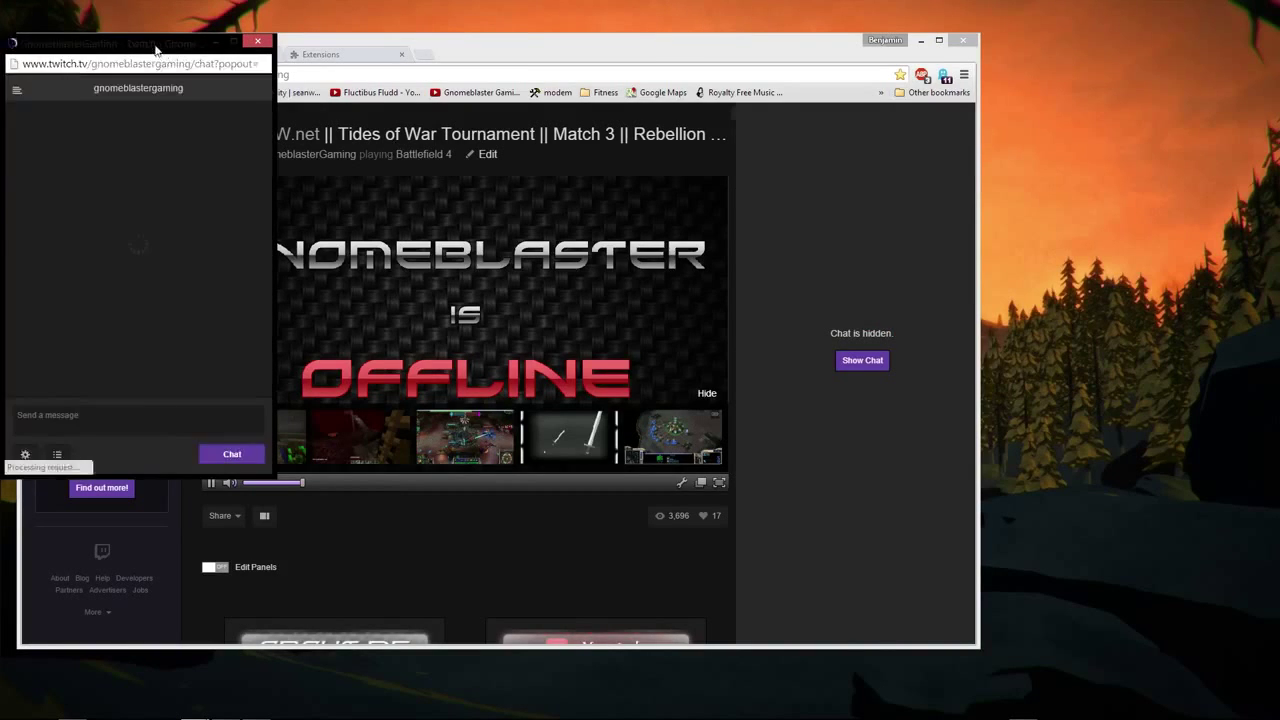
drag(155, 47, 1140, 47)
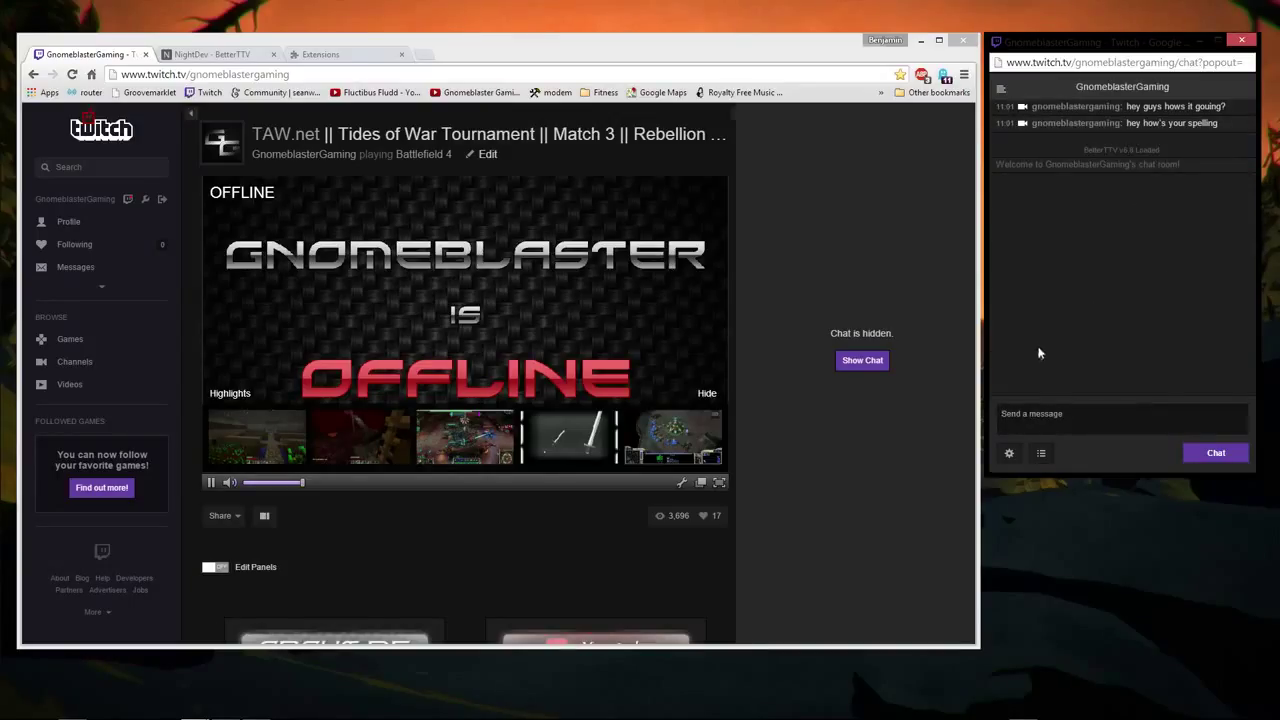
Enable BetterTTV's Black Chat (Chroma Key) option in the pop-out chat and close the chat options.
click(1009, 455)
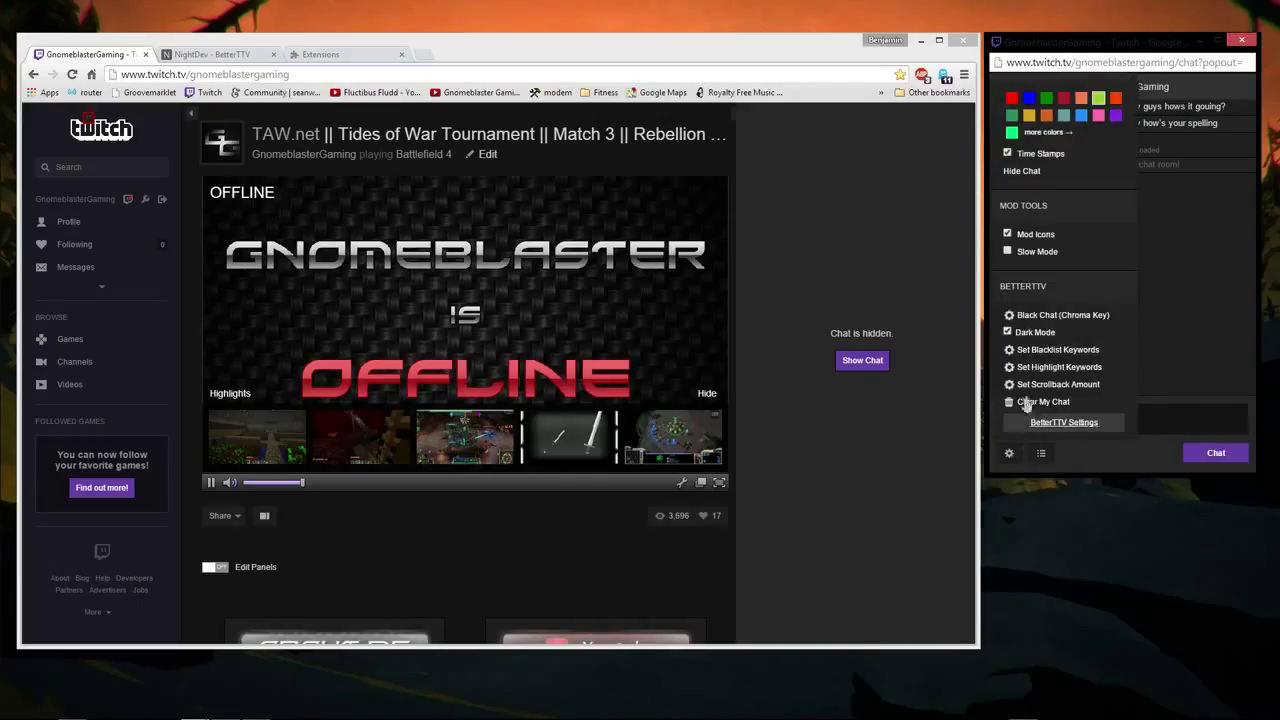
click(1052, 316)
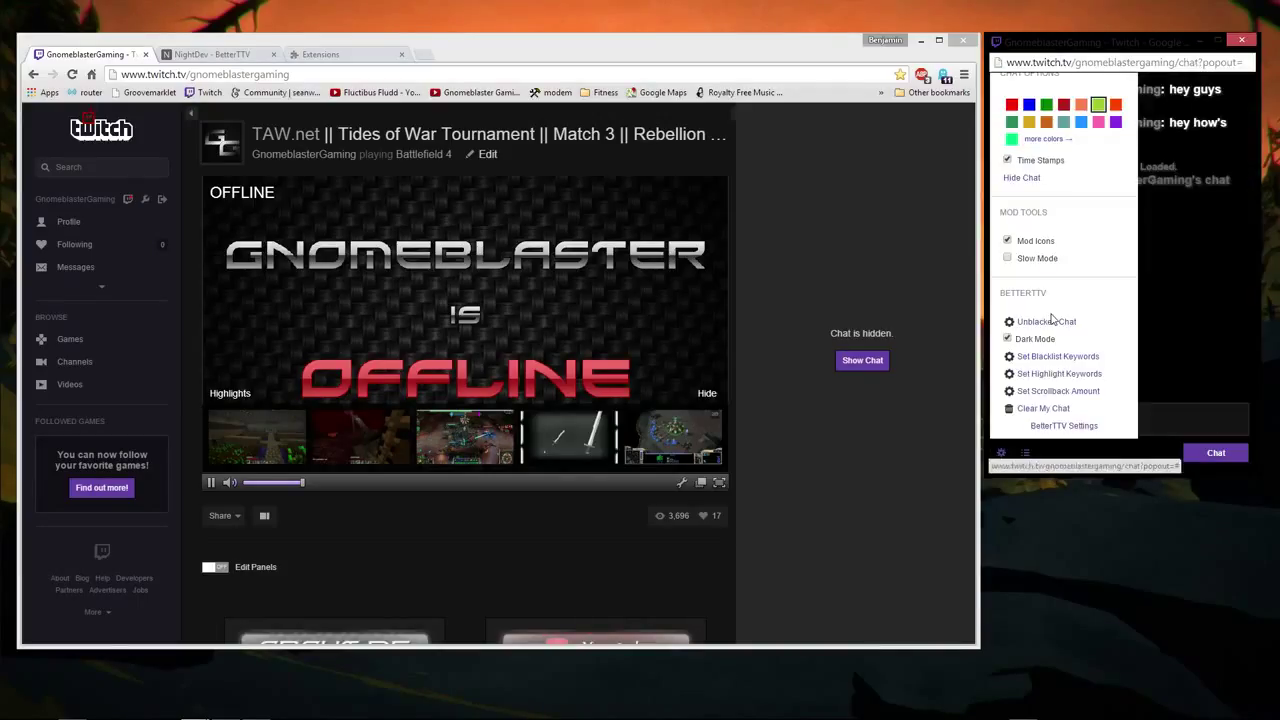
click(1002, 450)
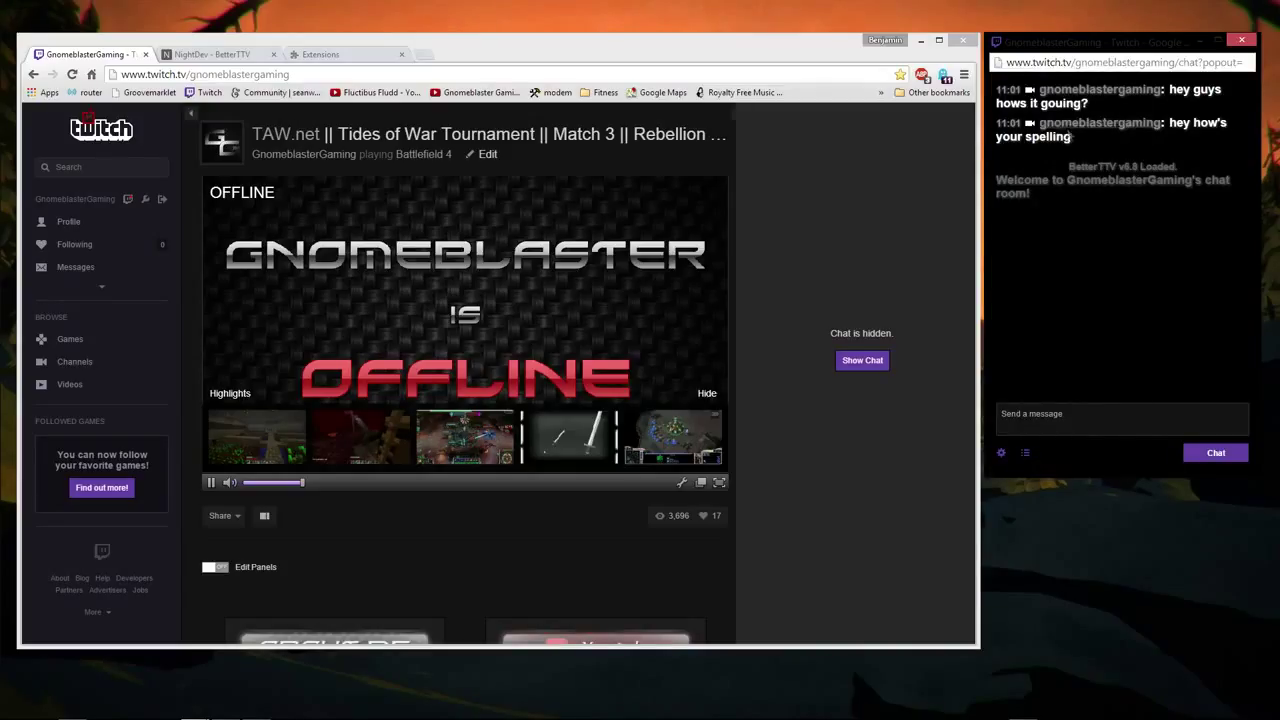
Send the message "hey hello" in the pop-out chat.
click(1035, 414)
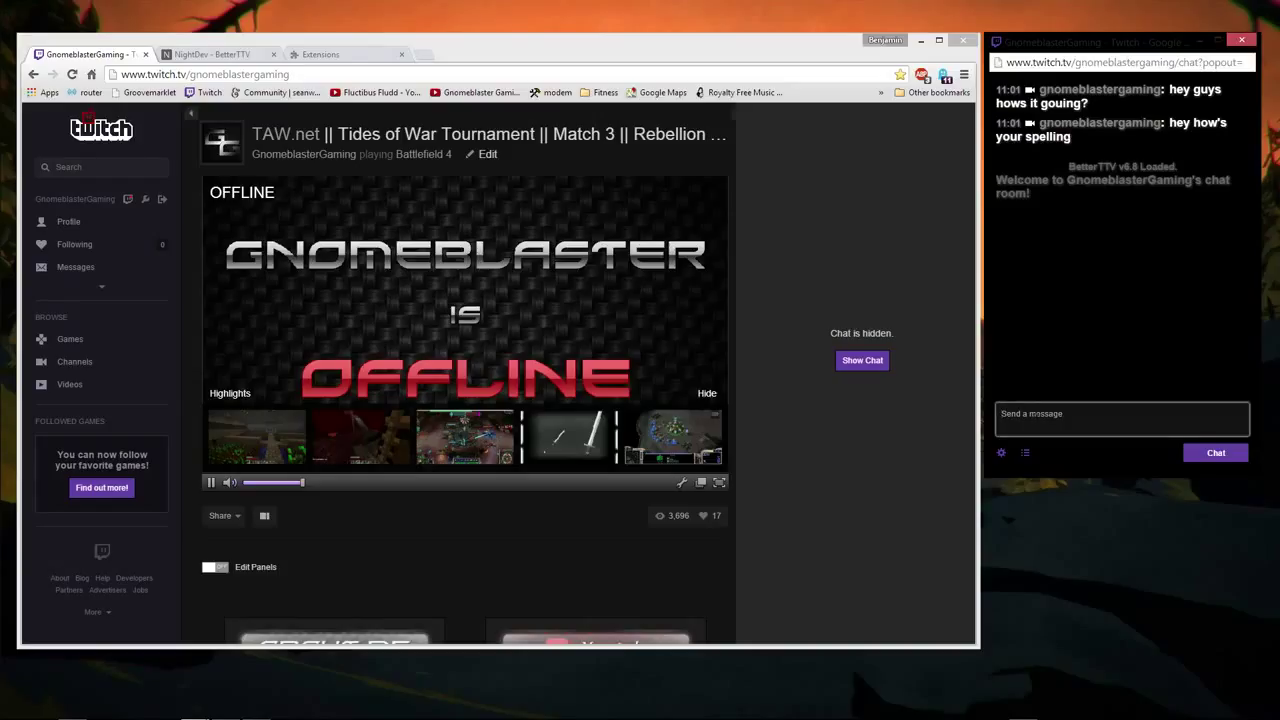
text(hey how's yo)
key(Return)
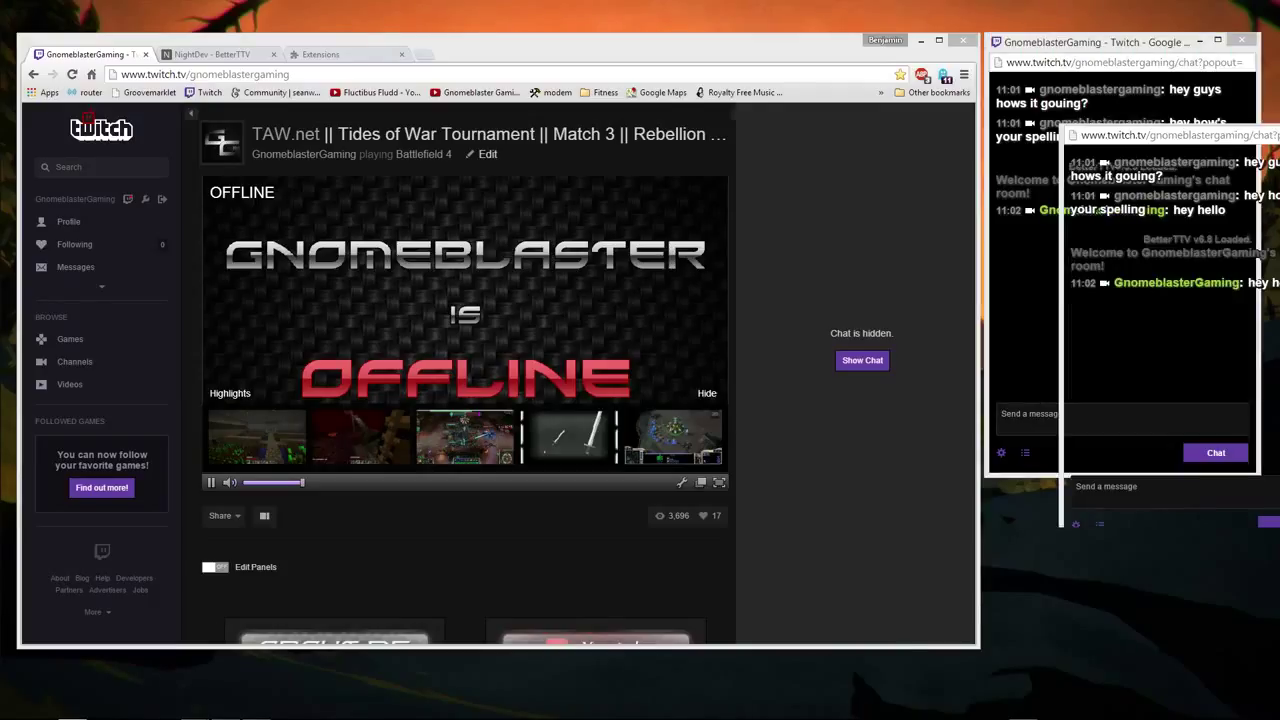
Move the pop-out chat window over the stream page to uncover the transparent chat overlay, and return it beside the browser.
drag(1123, 45, 515, 125)
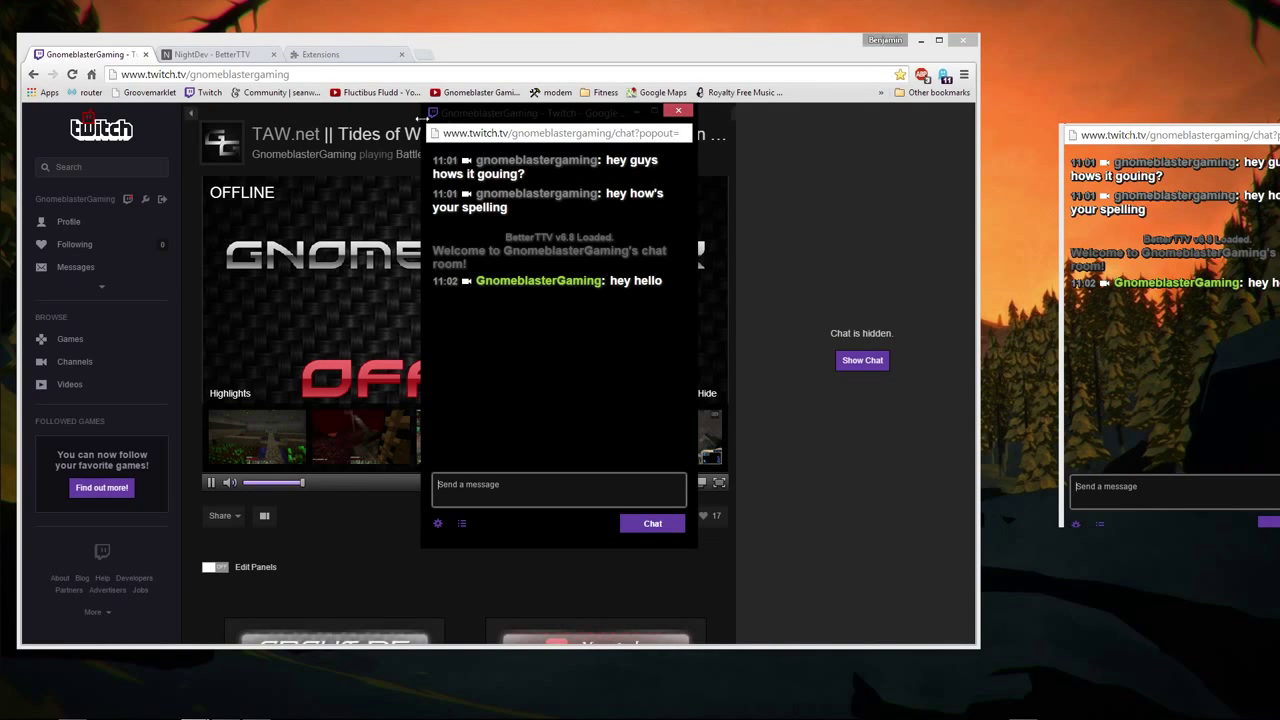
drag(478, 118, 825, 119)
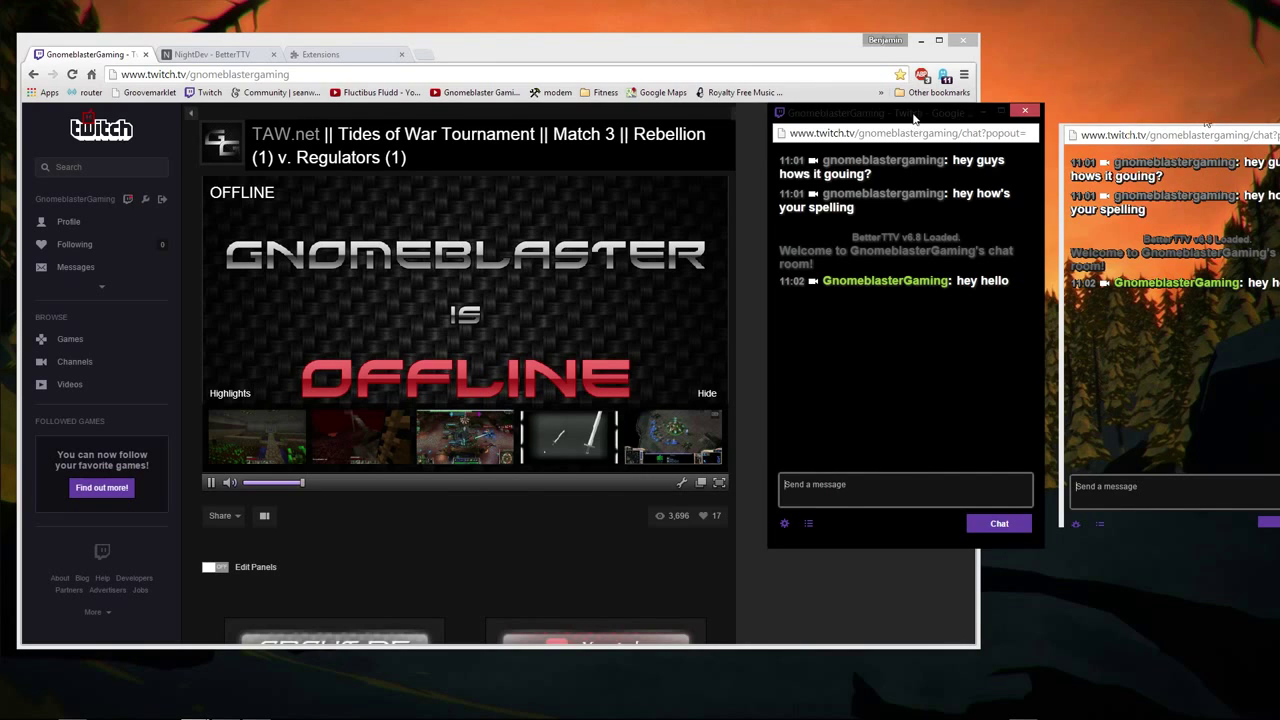
drag(919, 120, 1144, 127)
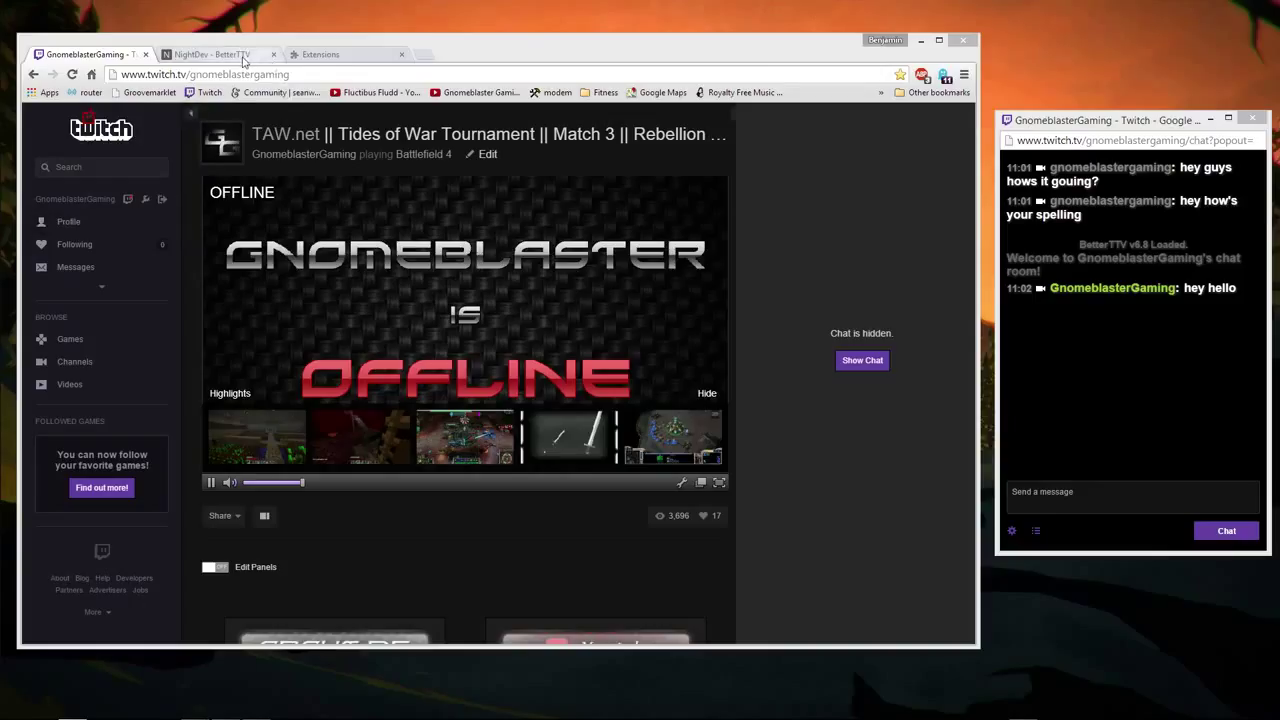
Remove the BetterTTV extension from the browser and confirm its removal.
click(322, 55)
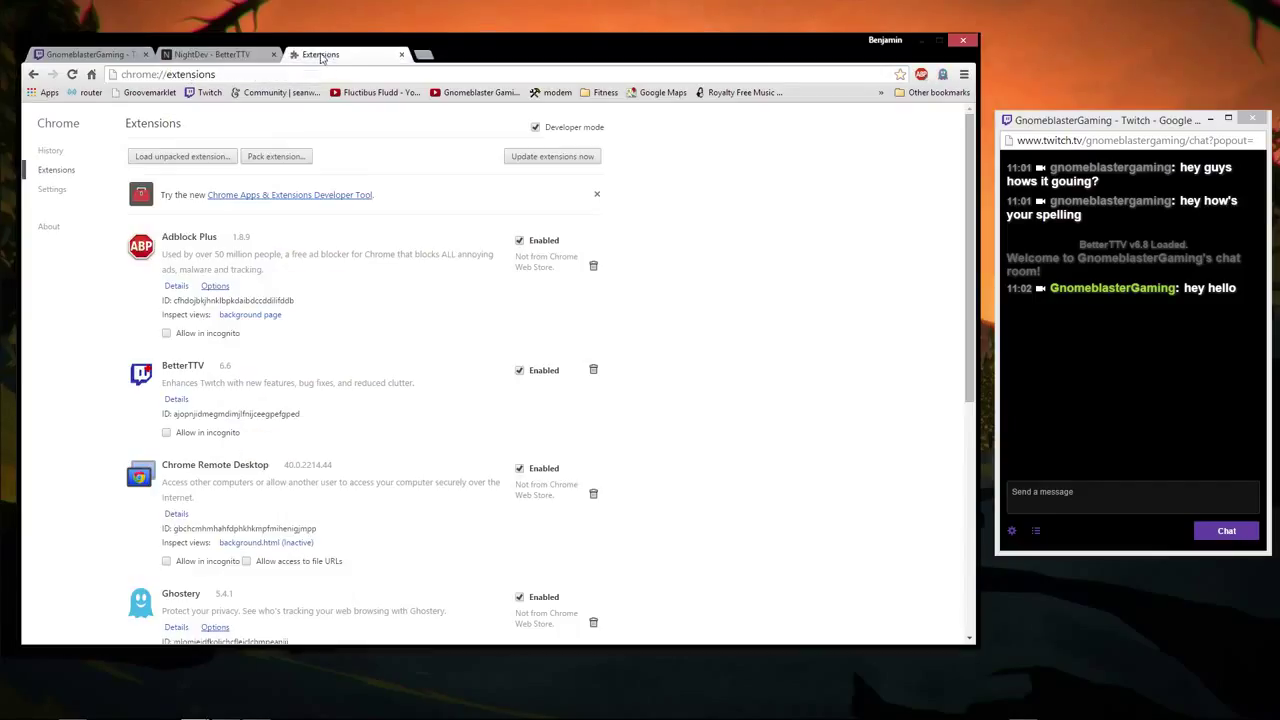
click(593, 370)
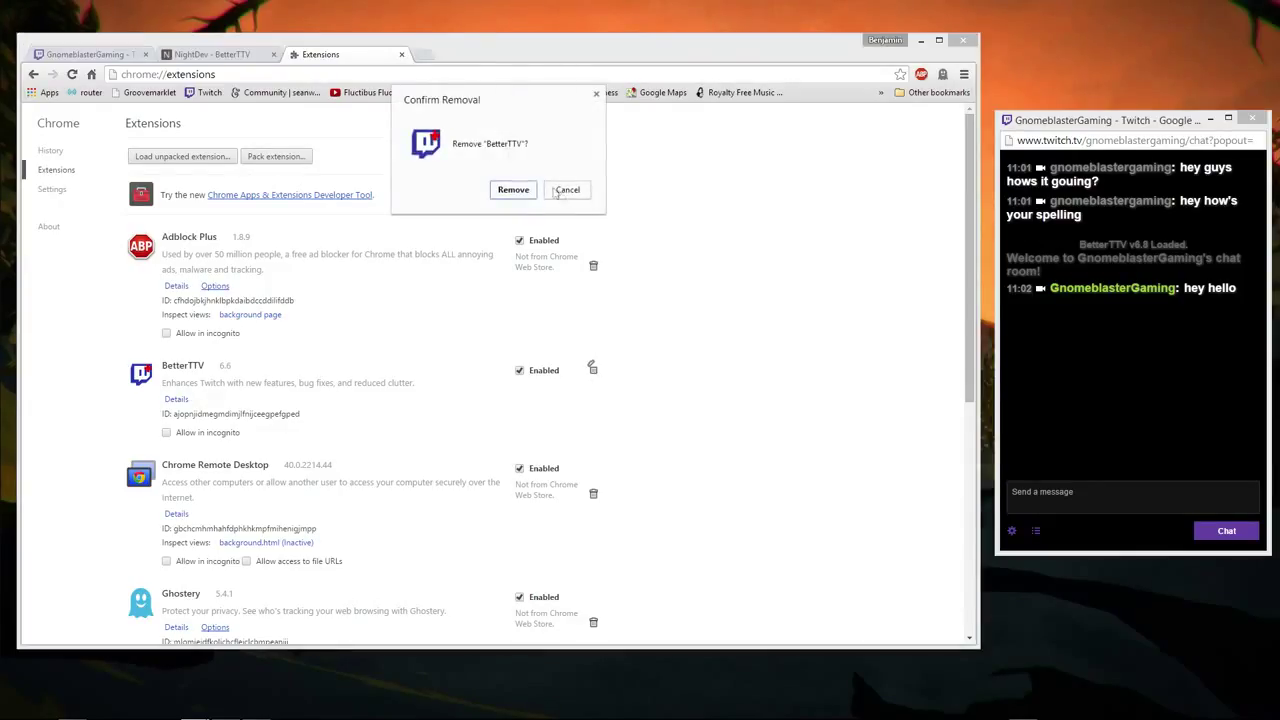
click(515, 190)
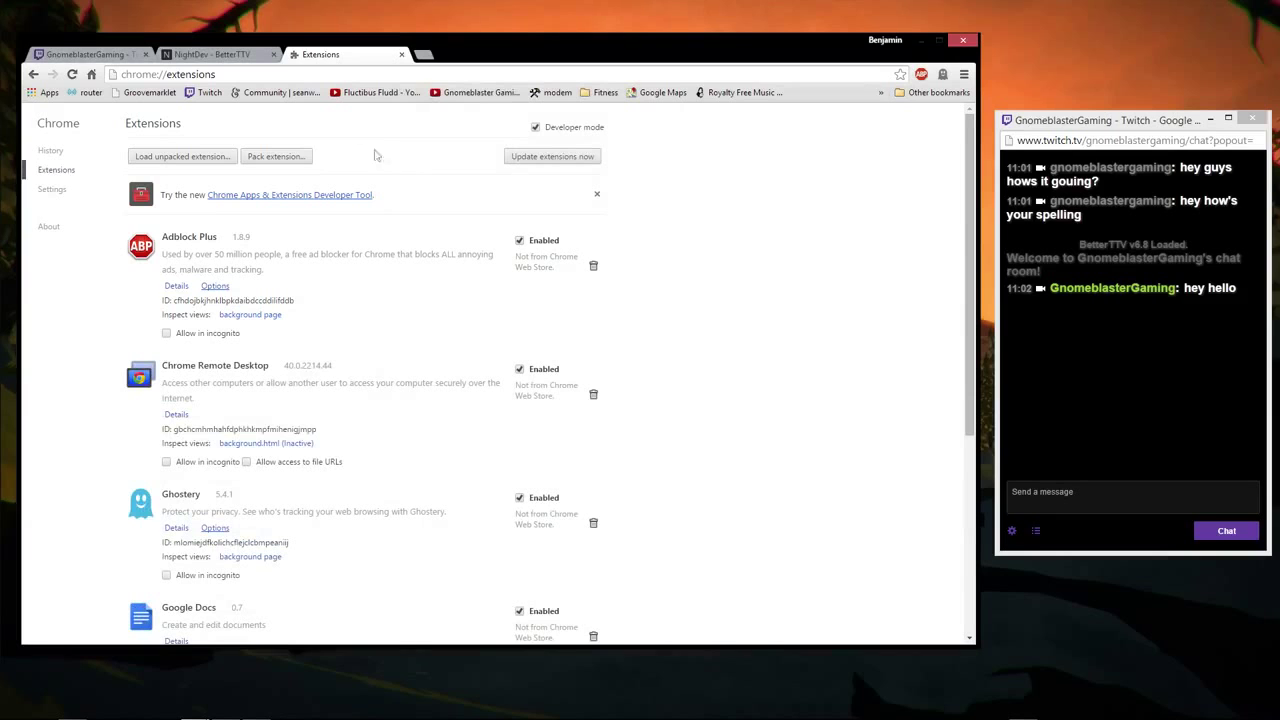
Reload the Twitch channel page without BetterTTV and close the pop-out chat window.
click(91, 56)
click(72, 74)
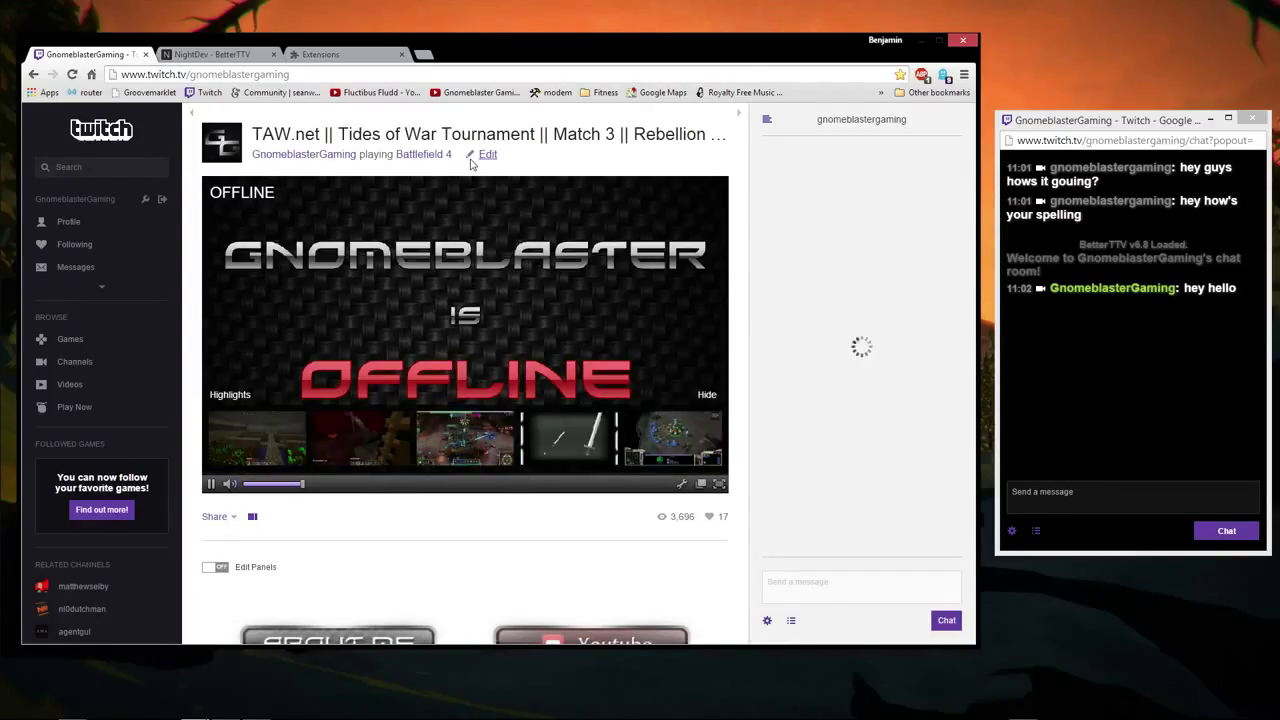
click(1252, 118)
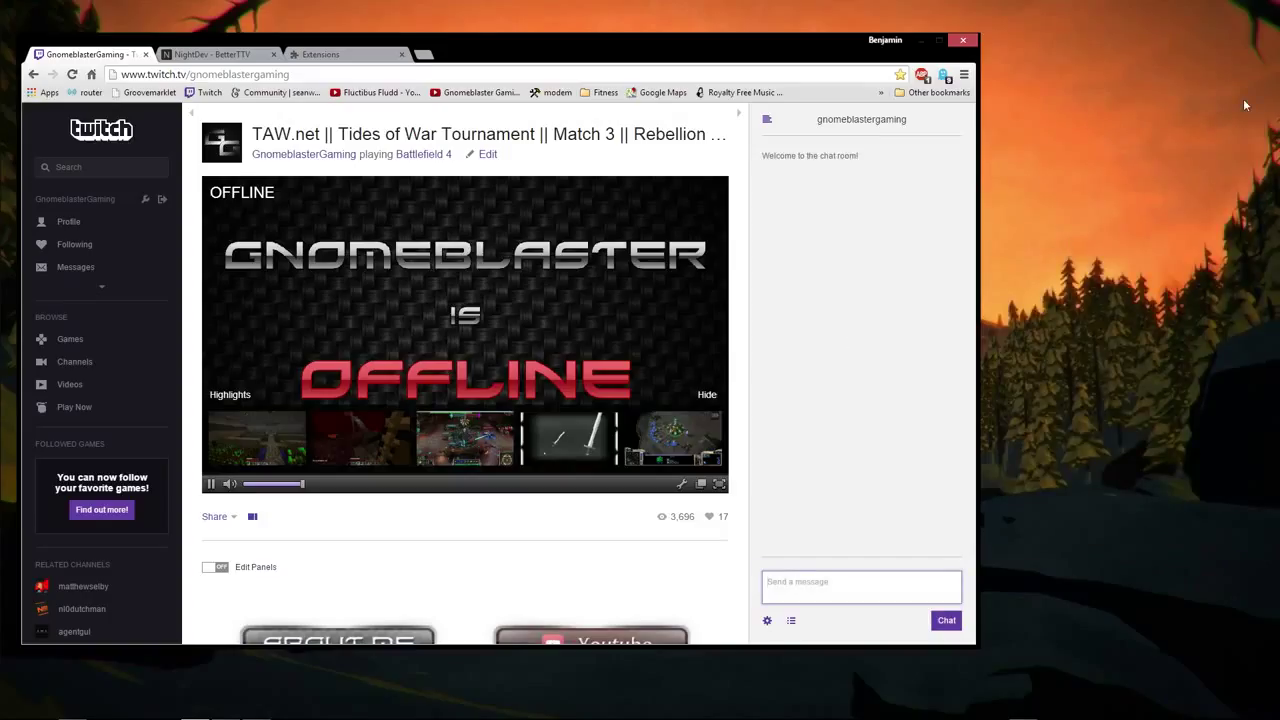